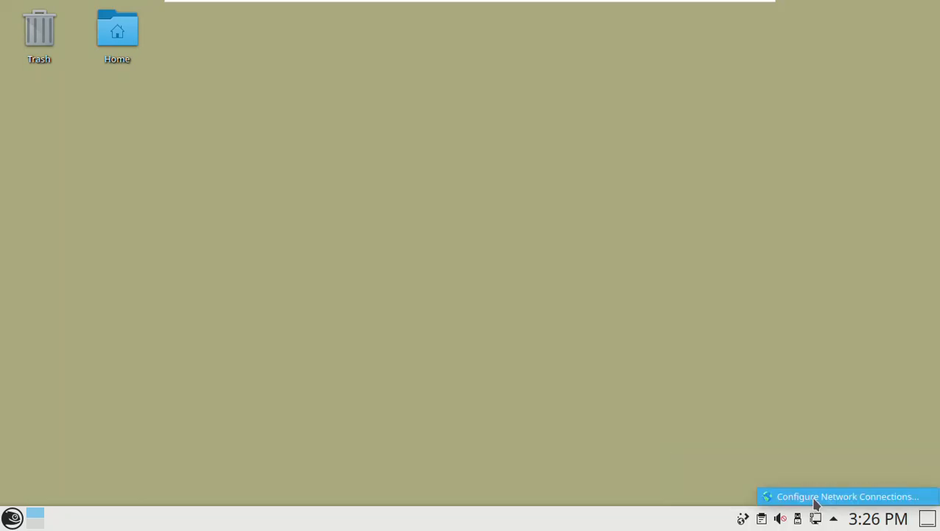
- Open the network connection configuration and review the general, 802.1x security, IPv4 and IPv6 settings of Wired connection 1
left_click(816, 498)
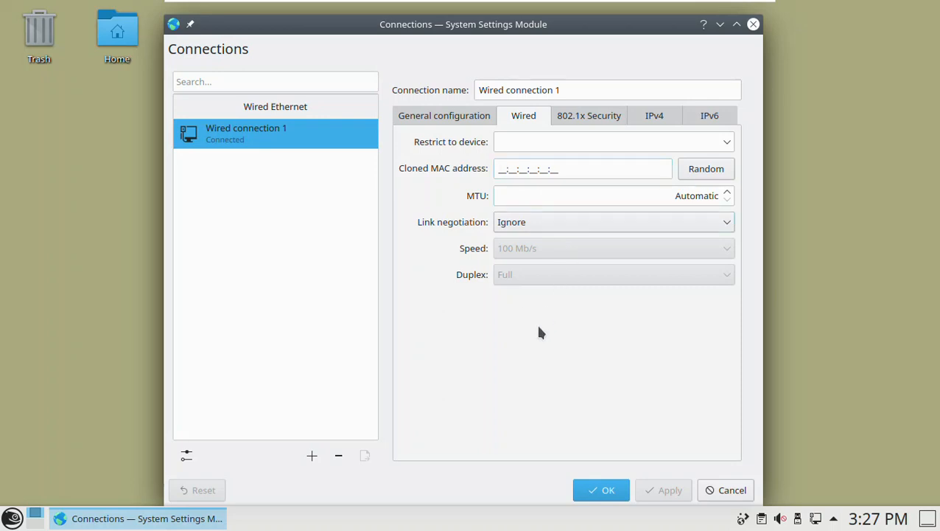
left_click(432, 120)
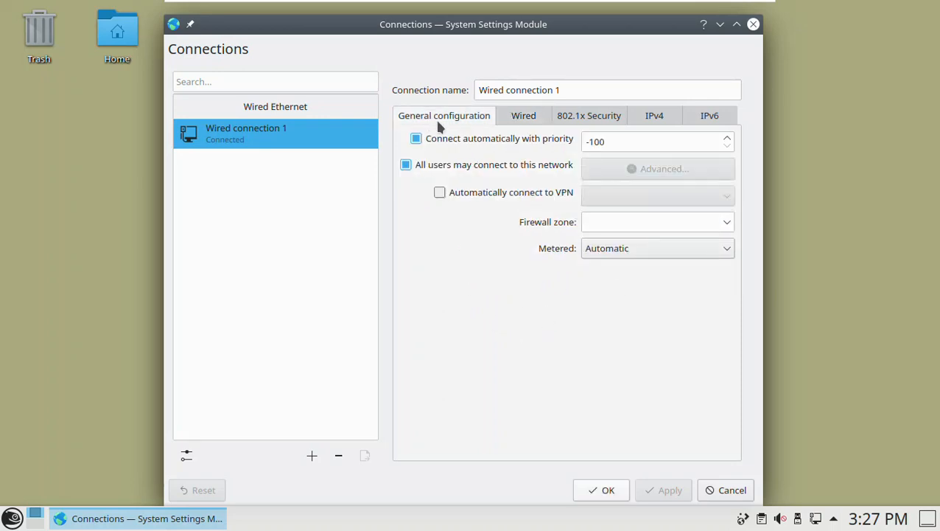
left_click(573, 120)
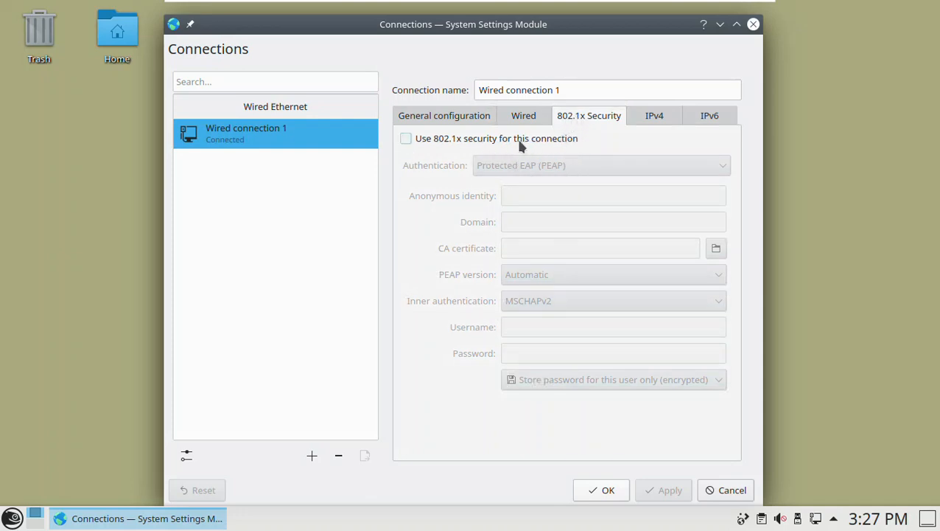
left_click(656, 121)
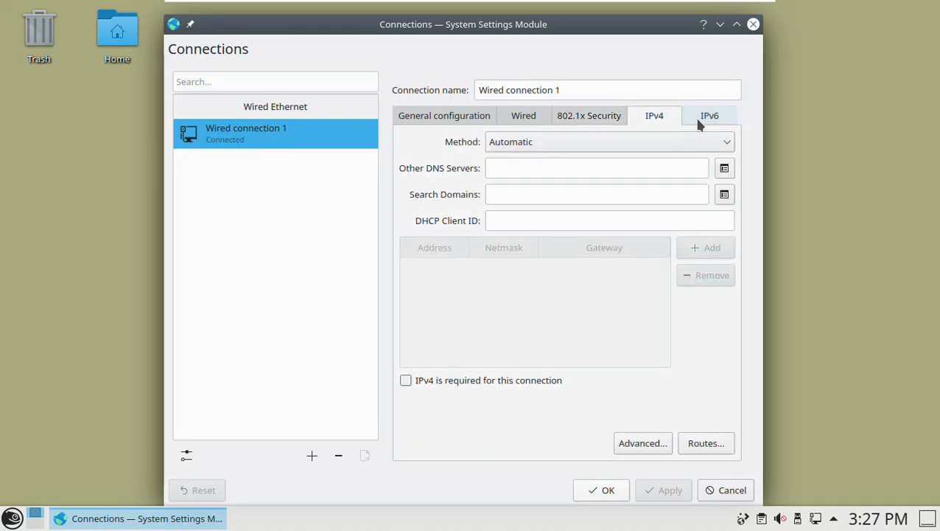
left_click(702, 121)
left_click(652, 121)
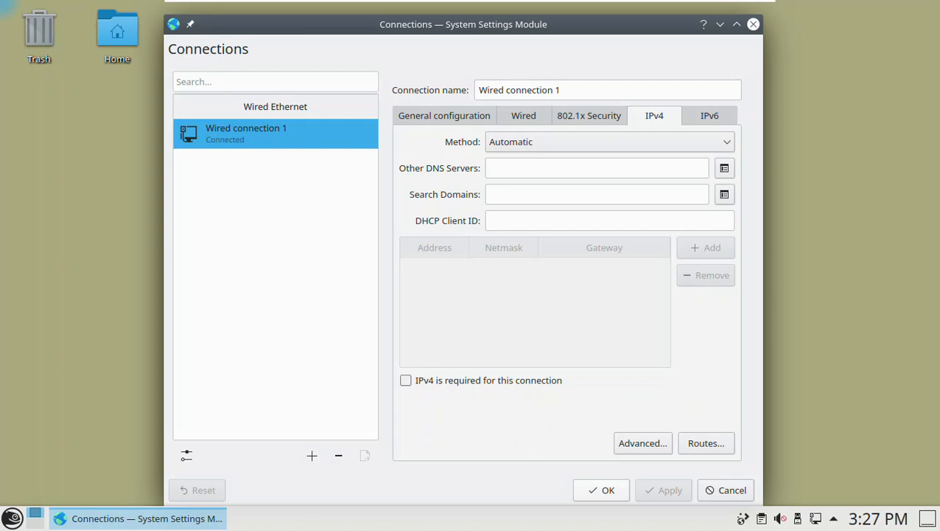
- Set the IPv4 method to Manual and inspect the DNS server and search domain editors without adding entries
left_click(712, 141)
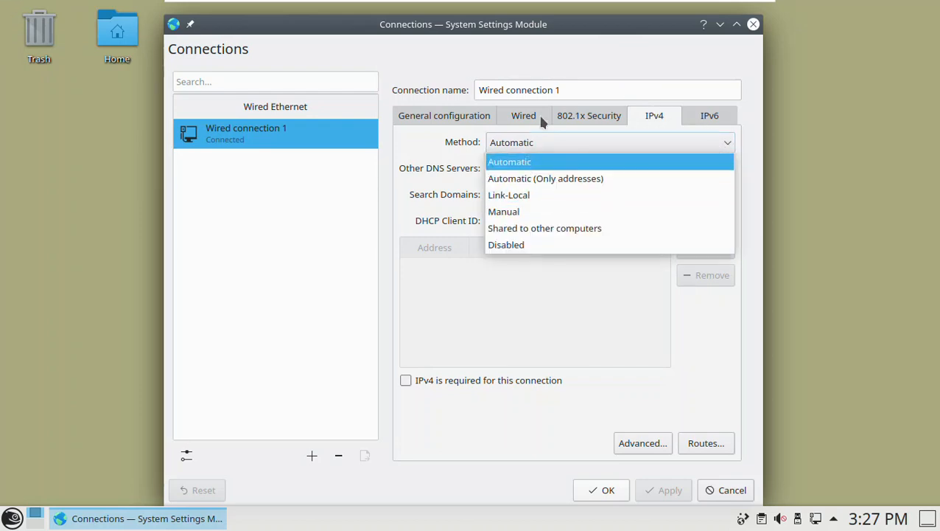
left_click(512, 213)
left_click(500, 176)
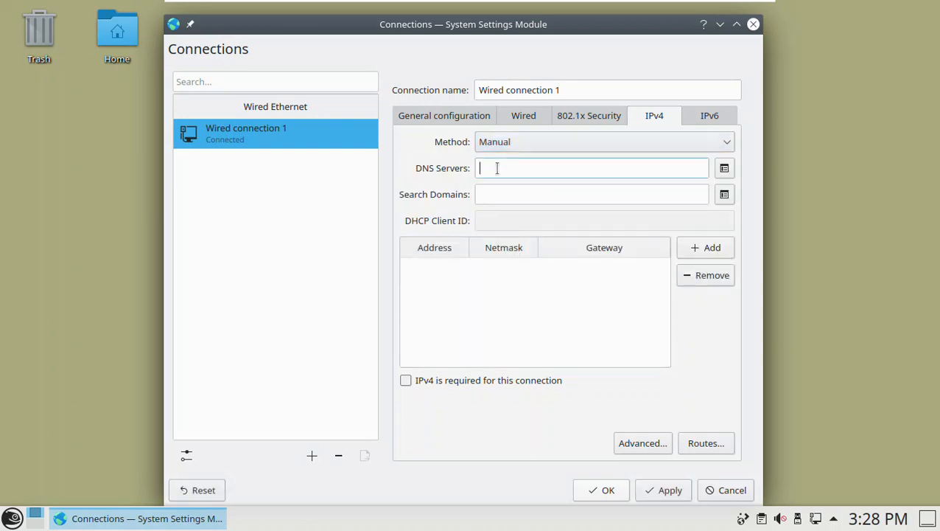
left_click(725, 171)
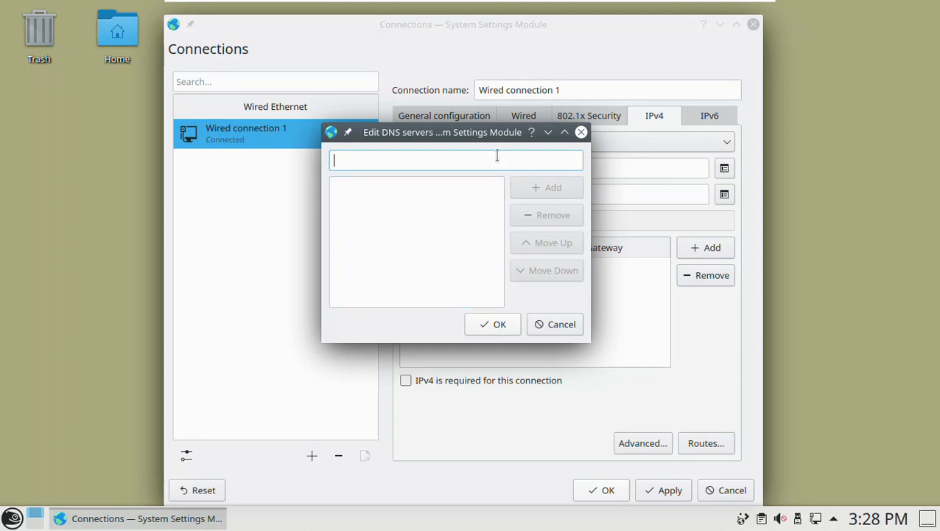
left_click(562, 326)
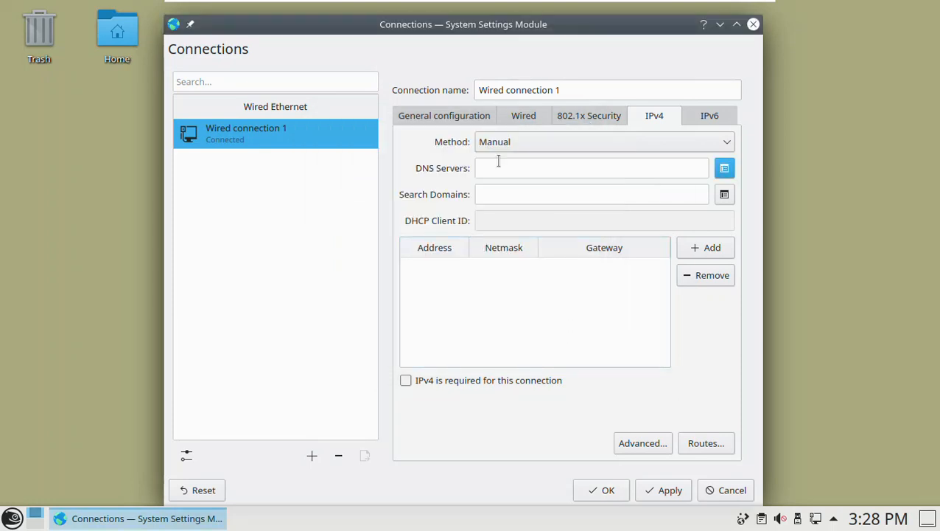
left_click(492, 192)
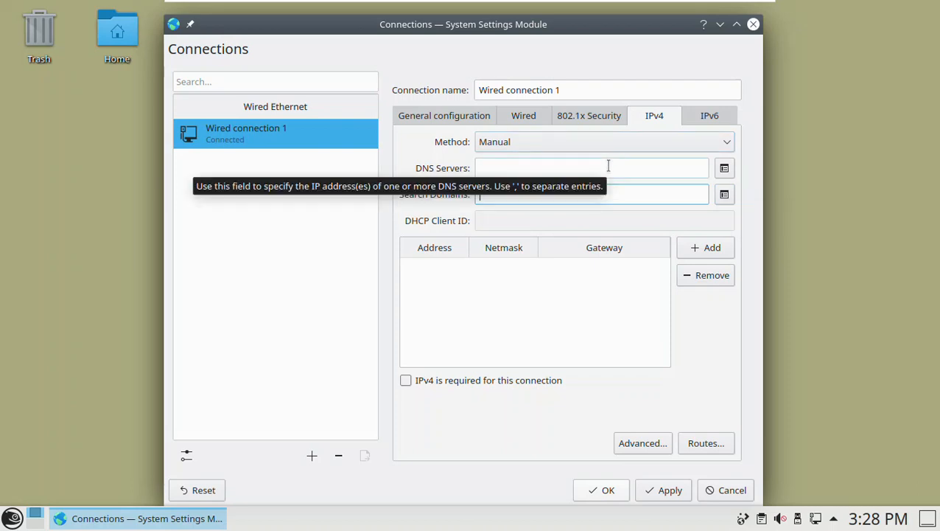
left_click(725, 194)
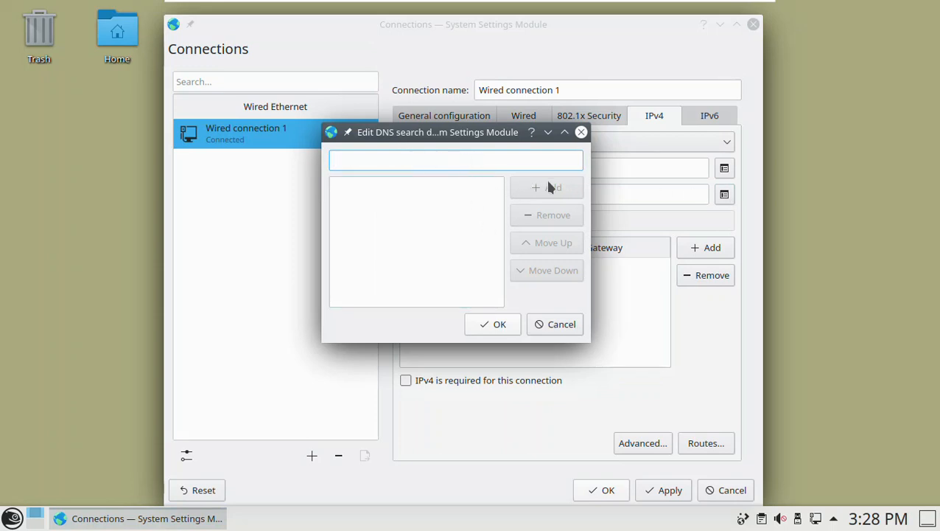
left_click(555, 325)
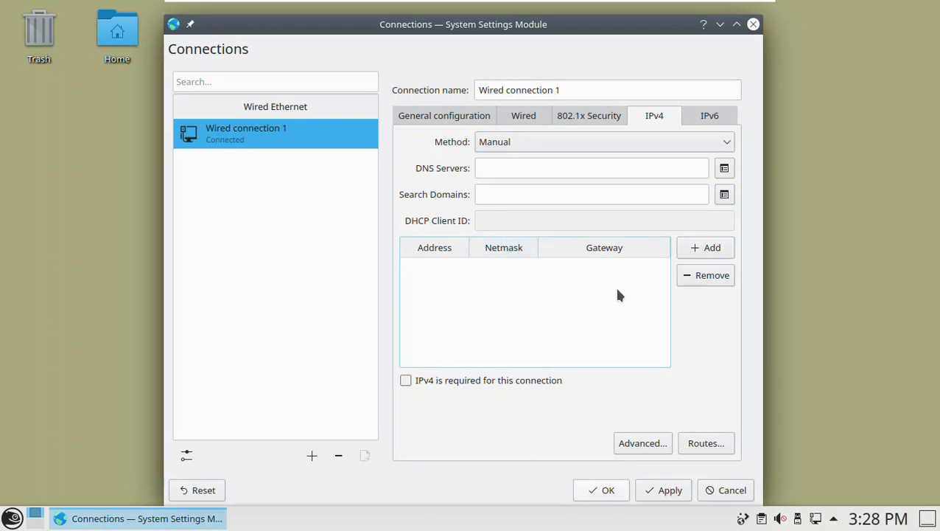
- Add a blank row to the IPv4 address table and open its netmask and gateway cells for entry
left_click(711, 249)
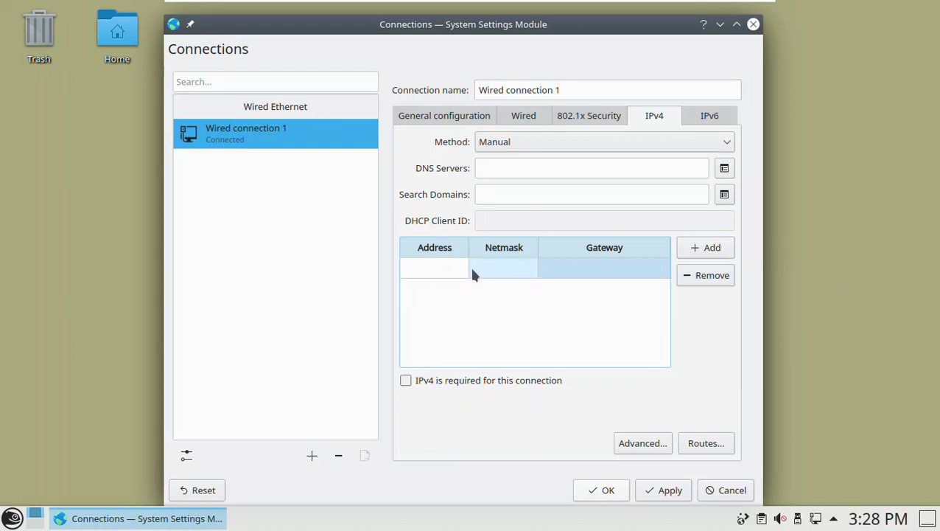
left_click(490, 270)
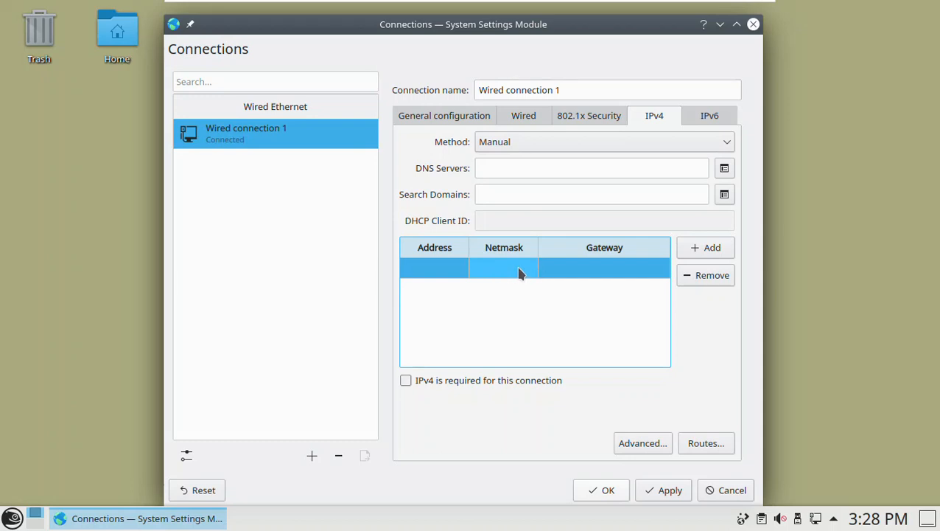
left_click(487, 268)
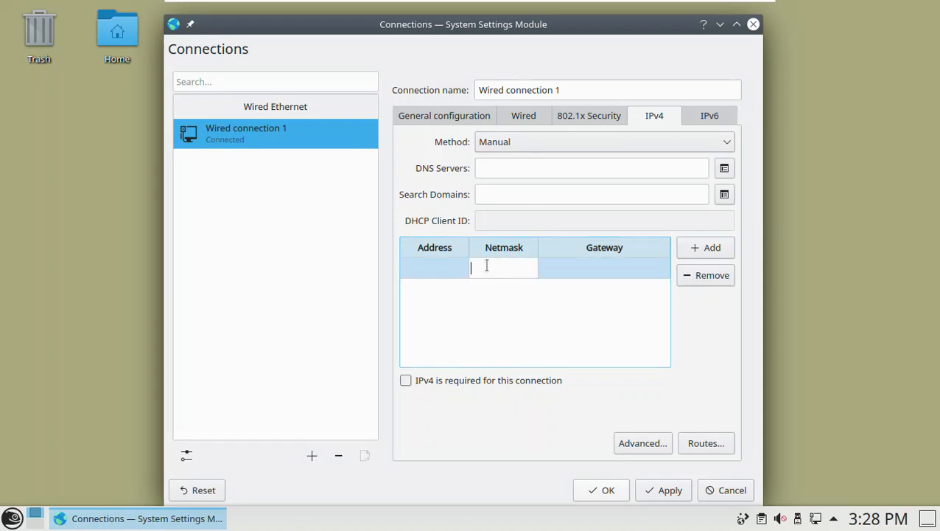
left_click(545, 267)
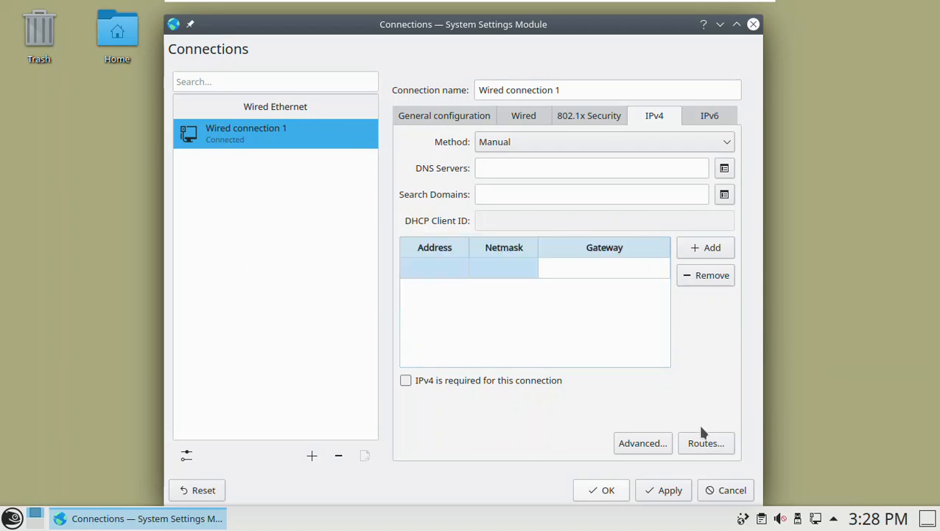
- Review the IPv4 routes and the IPv6 settings, and close the connection configuration without saving
left_click(704, 446)
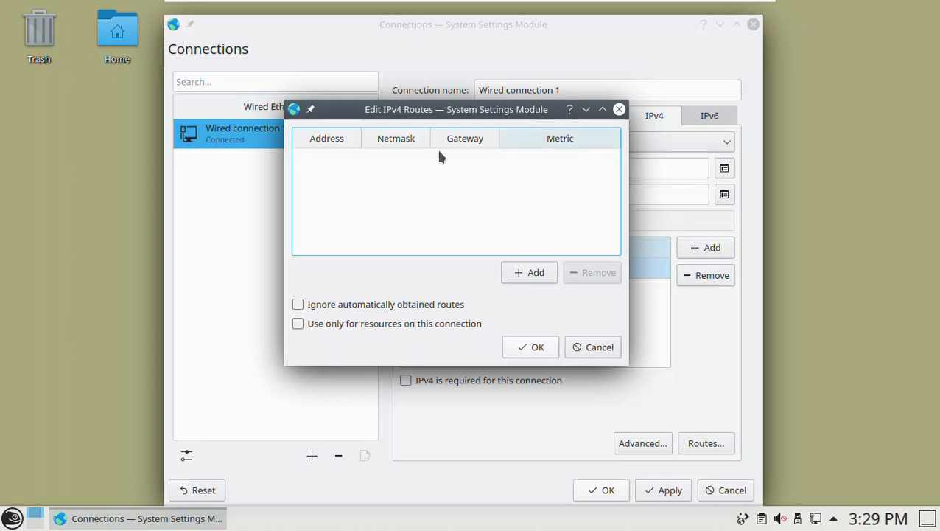
left_click(597, 348)
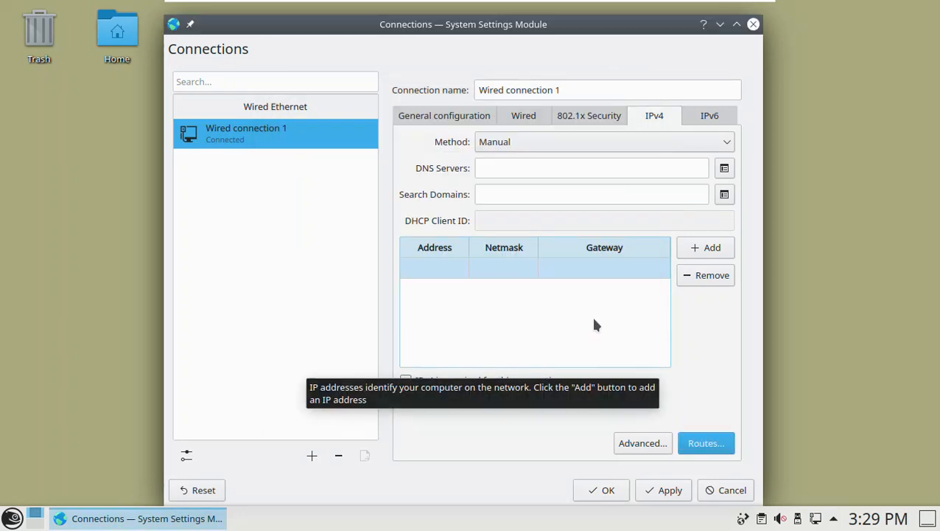
left_click(719, 116)
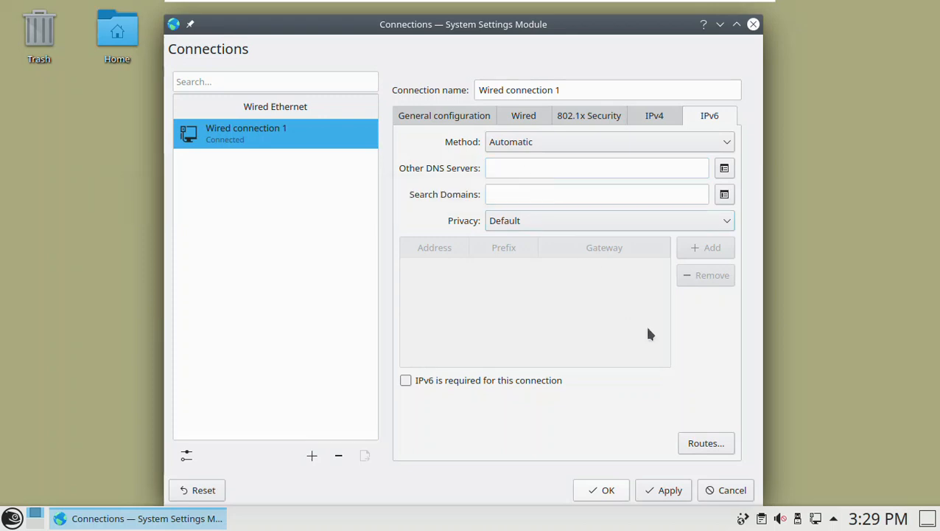
left_click(726, 490)
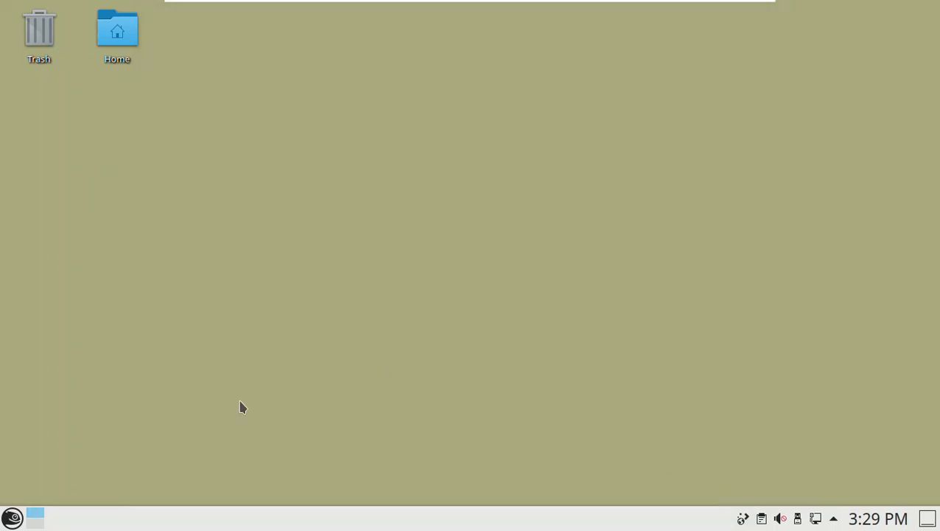
- Open the YaST Control Center, launch Network Settings from the System category and dismiss the NetworkManager warning
left_click(12, 518)
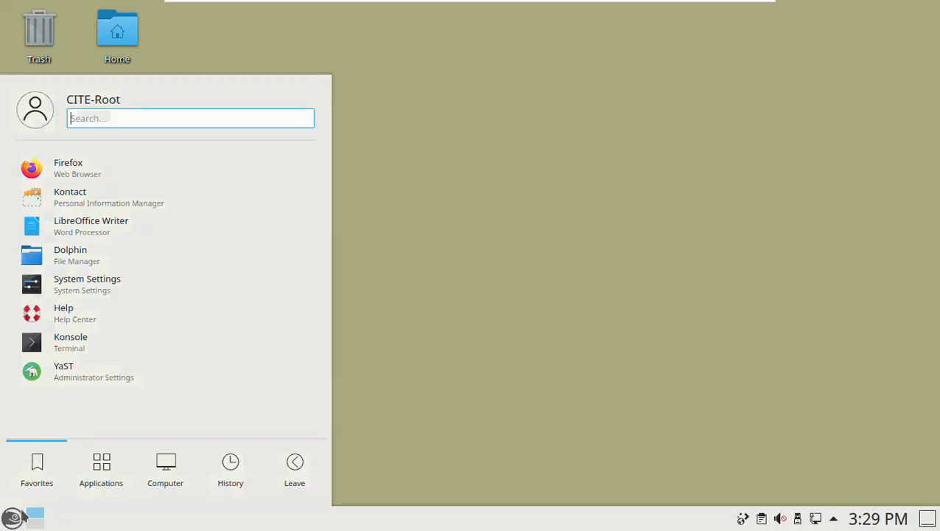
left_click(51, 369)
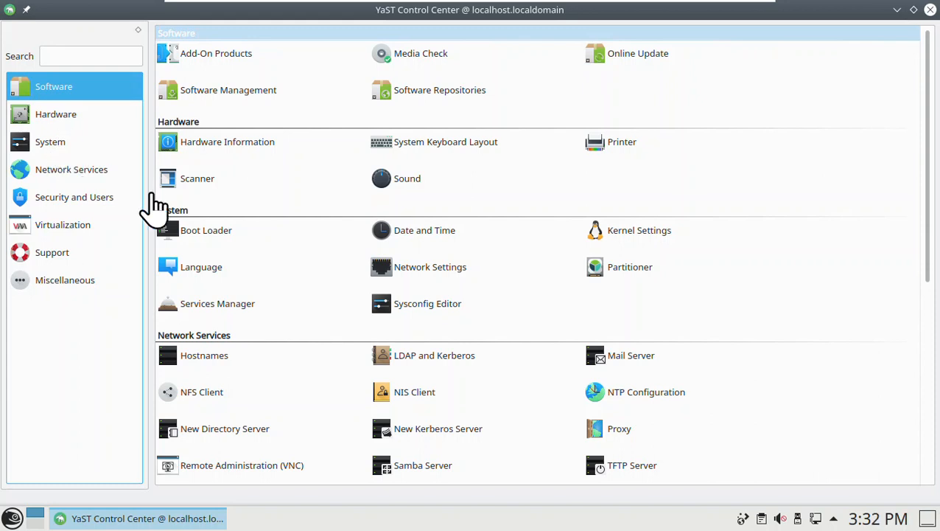
left_click(49, 144)
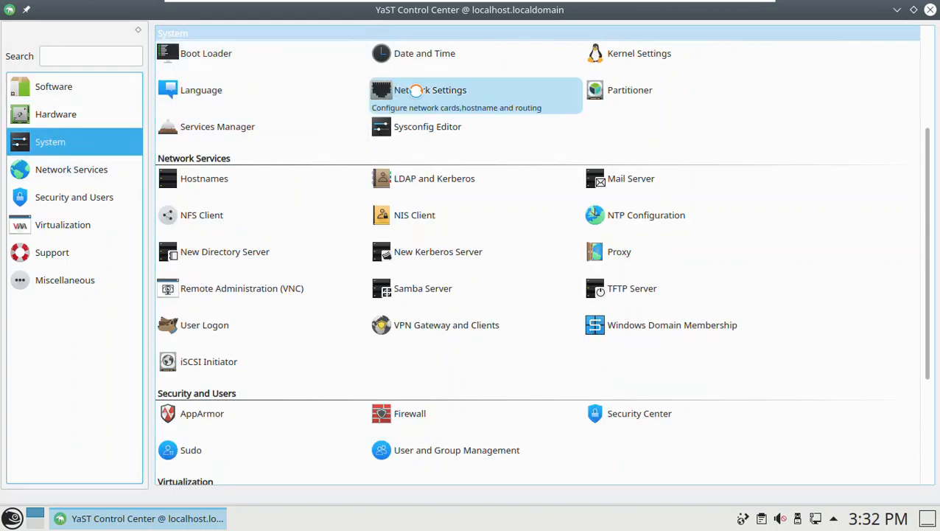
left_click(413, 90)
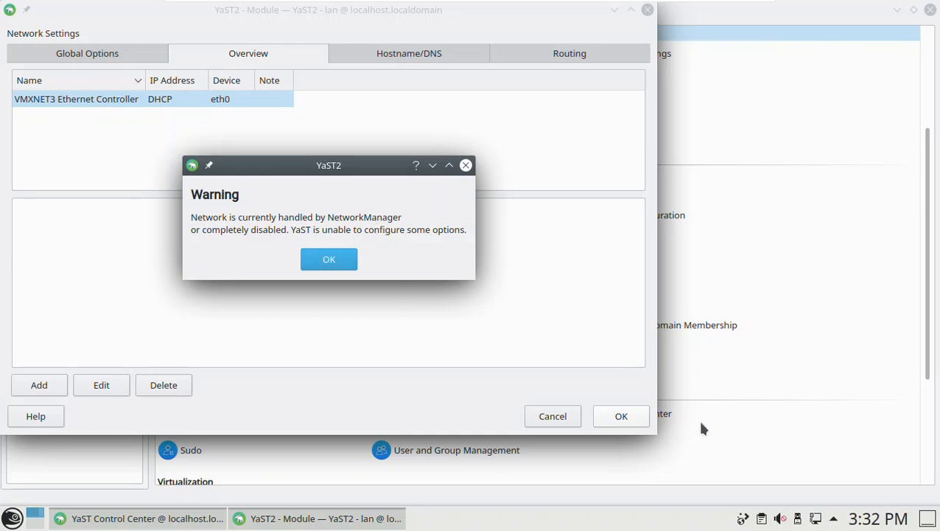
mouse_move(818, 520)
left_click(329, 262)
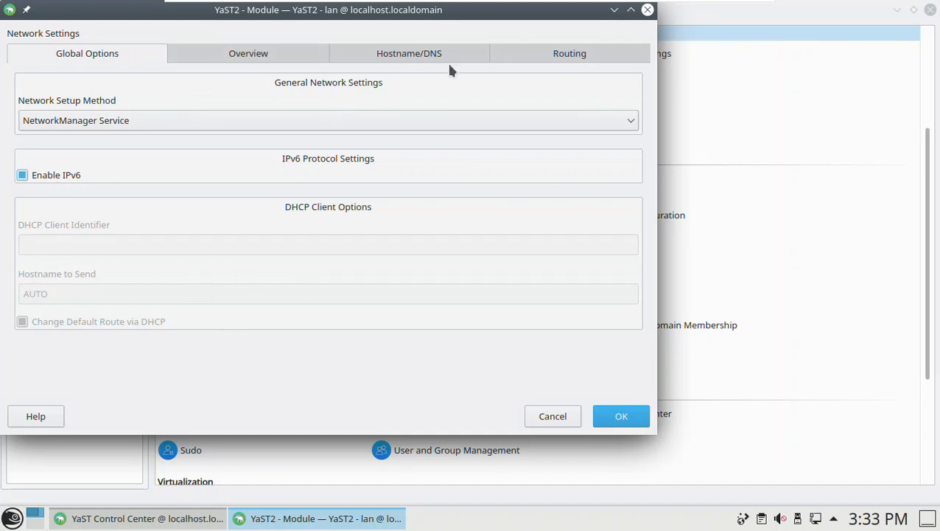
- Check the routing settings and the network card overview, dismissing the warning
left_click(544, 59)
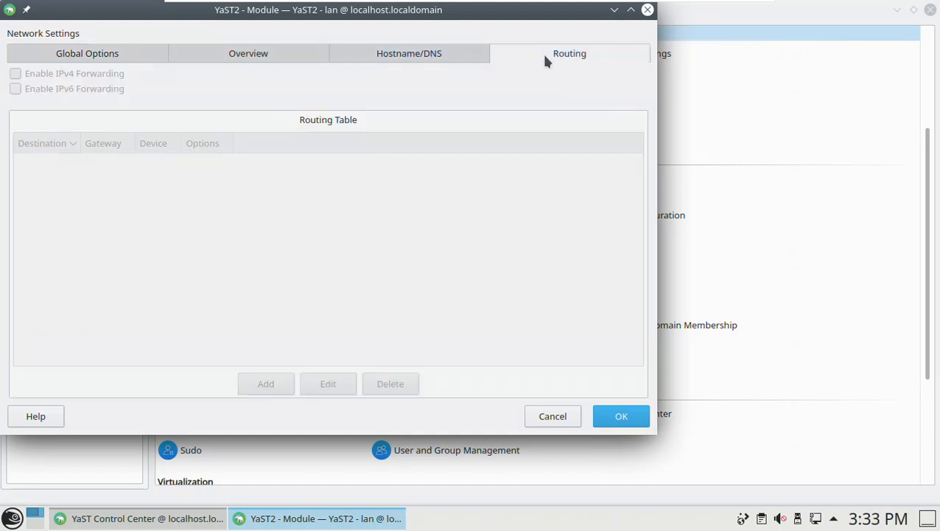
left_click(244, 59)
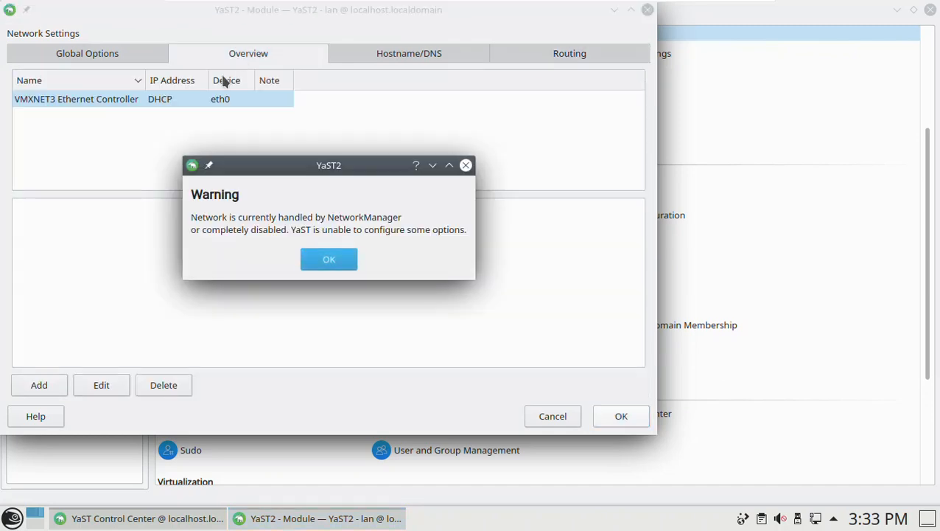
left_click(321, 268)
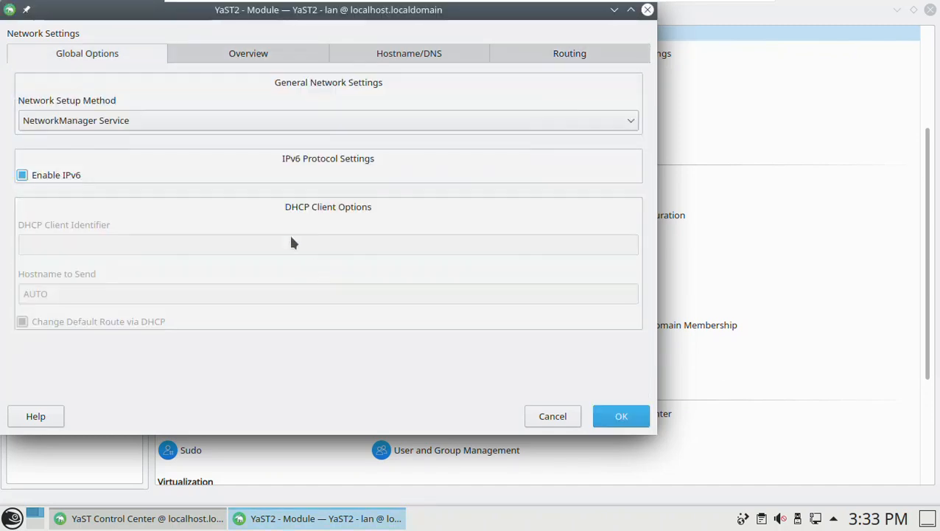
- Set the network setup method to Wicked Service
left_click(631, 124)
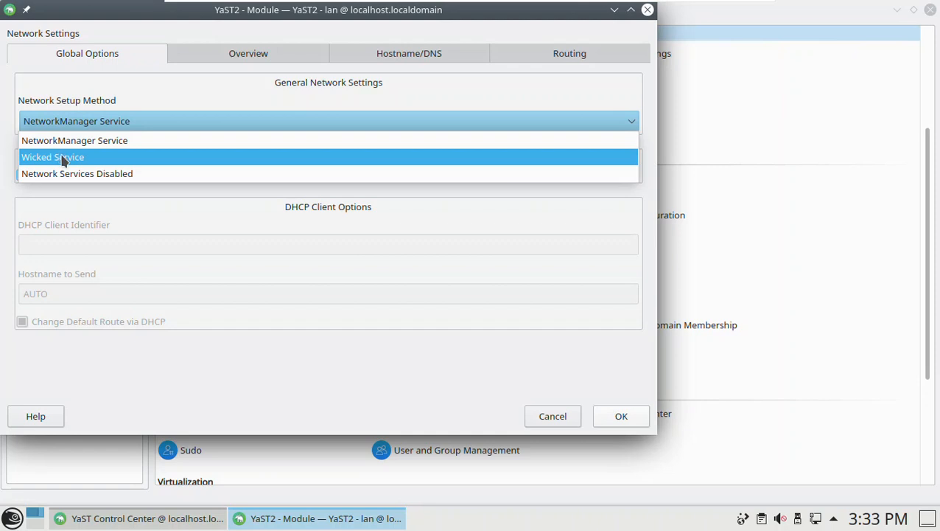
left_click(63, 160)
left_click(30, 177)
- Open the VMXNET3 Ethernet Controller's setup from the overview, review its address and general settings, and cancel without changes
left_click(294, 57)
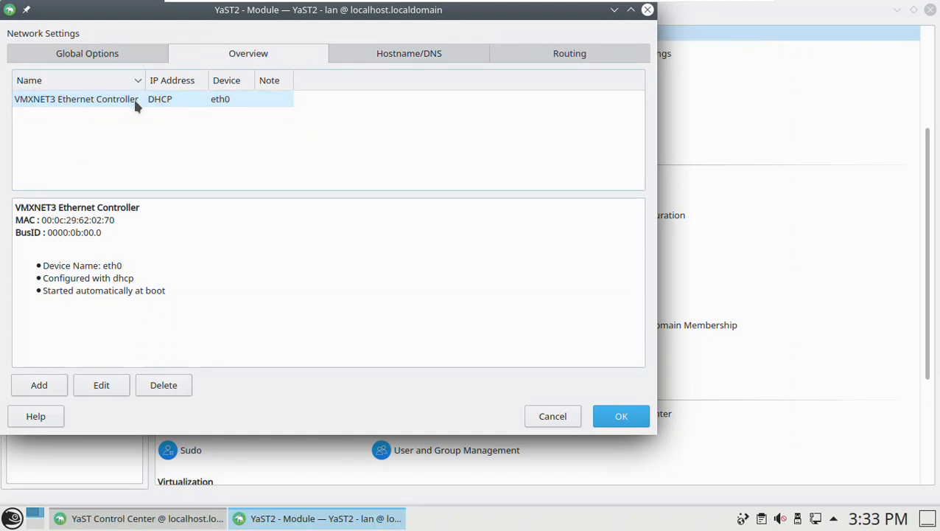
left_click(105, 384)
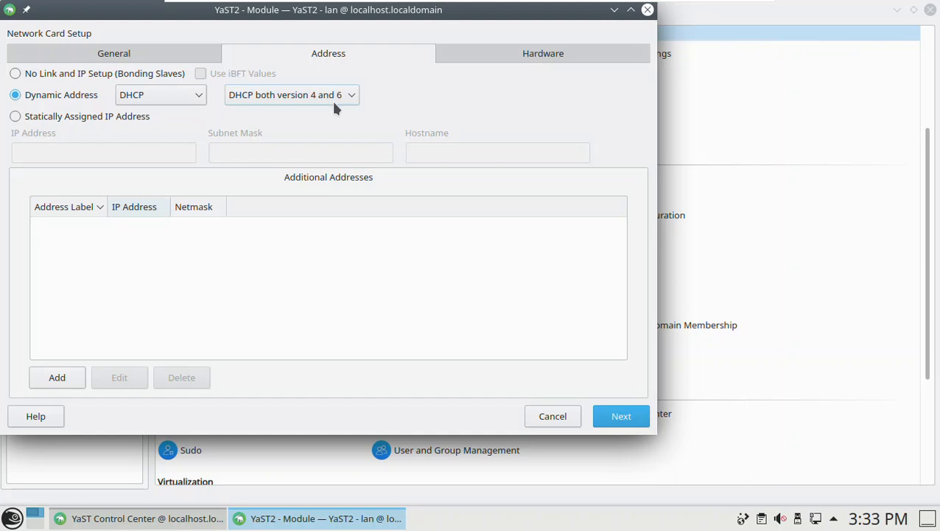
left_click(132, 59)
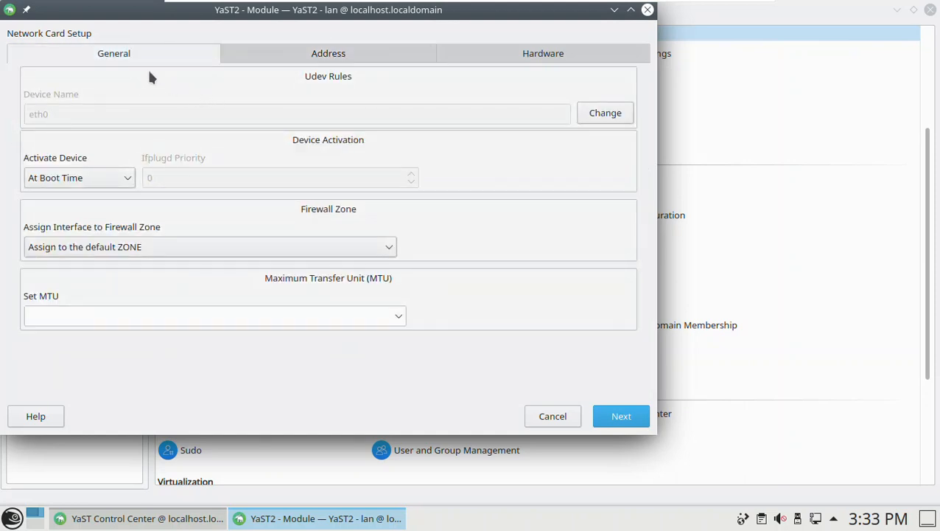
left_click(567, 421)
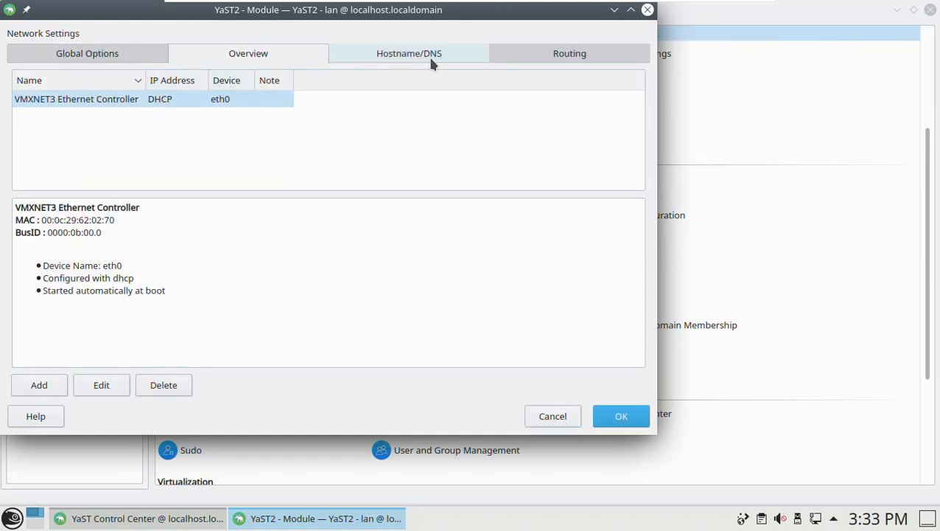
- Set the network setup method back to NetworkManager Service and display the available methods again
left_click(109, 59)
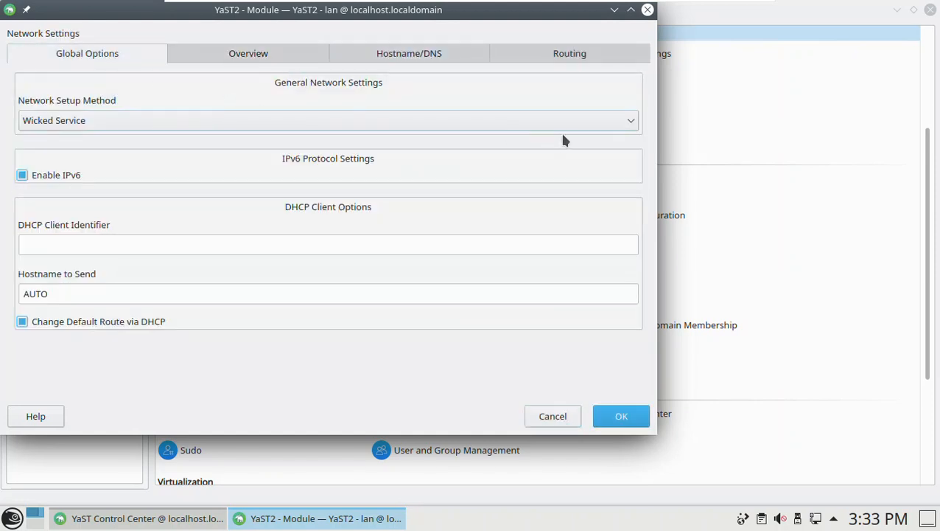
left_click(626, 123)
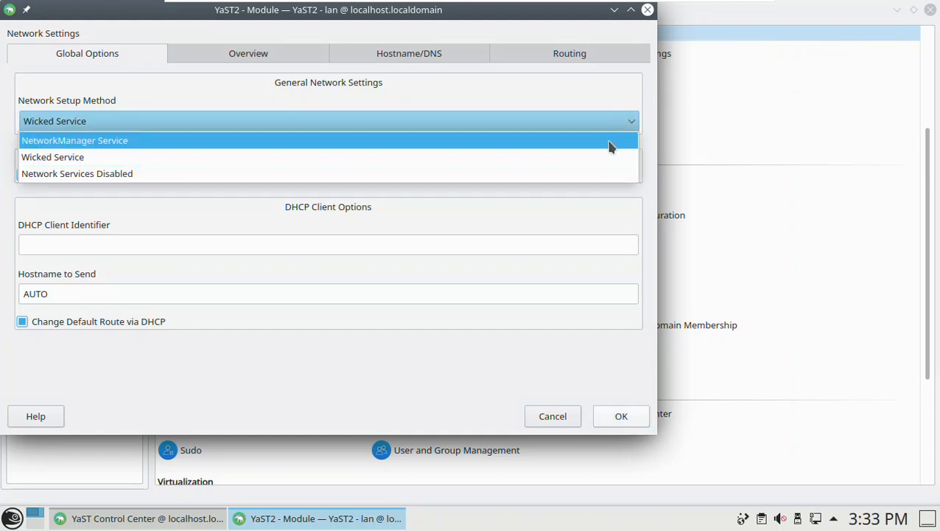
left_click(612, 141)
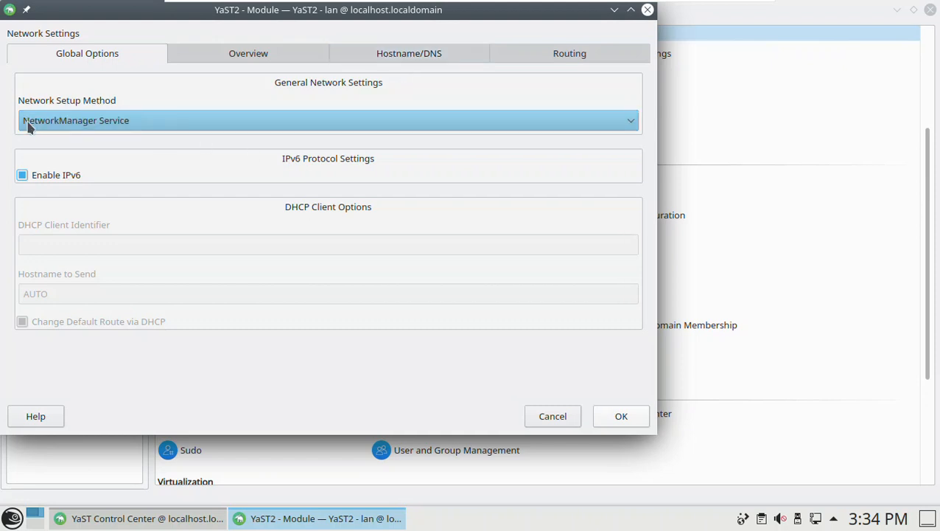
left_click(94, 124)
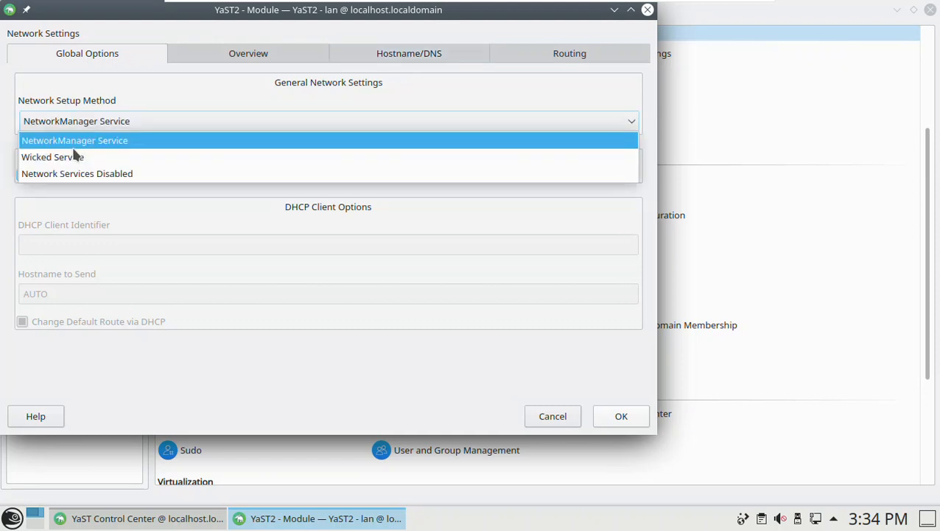
- Open the hostname and DNS settings and select the whole static hostname
left_click(410, 59)
left_click(410, 59)
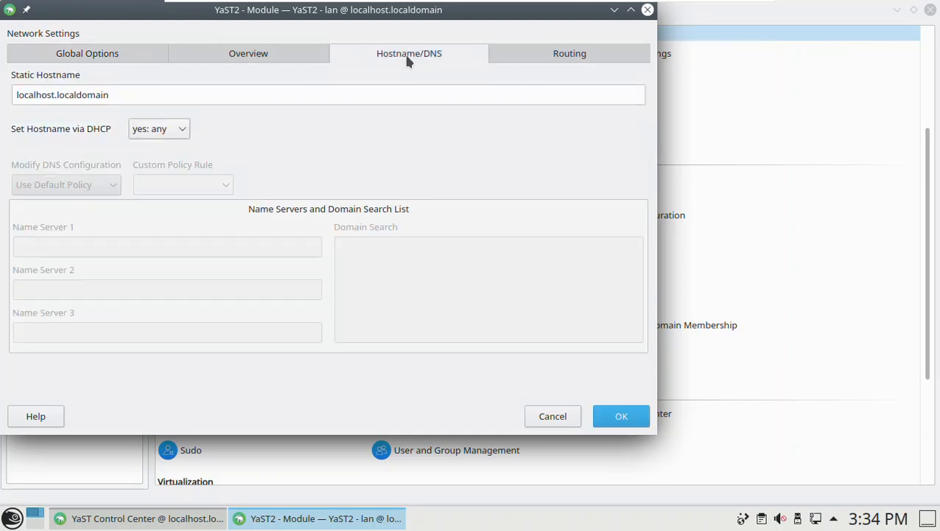
left_click_drag(171, 90, 3, 98)
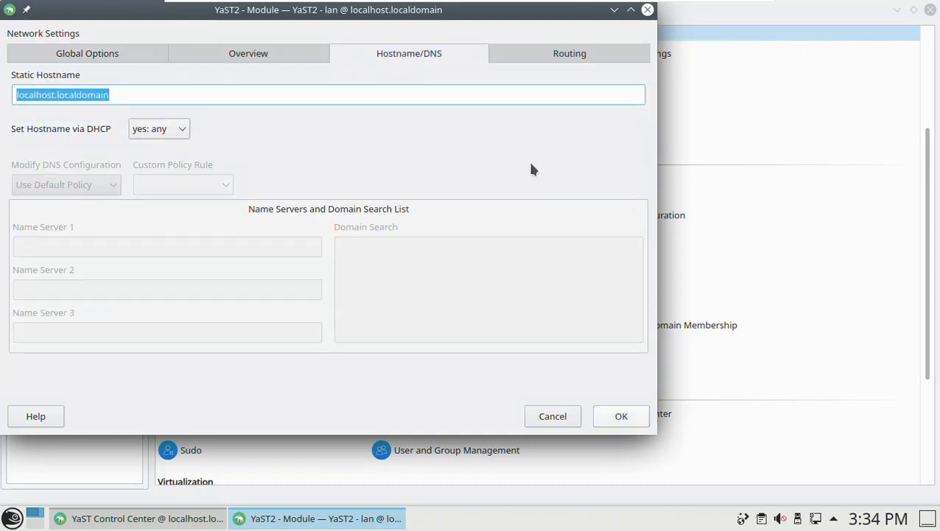